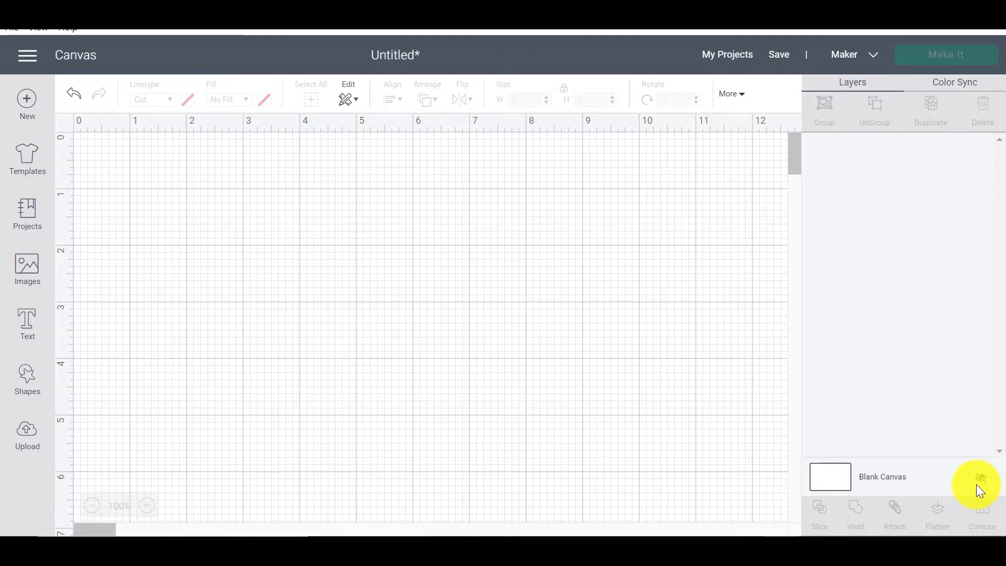
# Search the image library for image code #M11B6F121, replacing the previous search
pyautogui.click(25, 280)
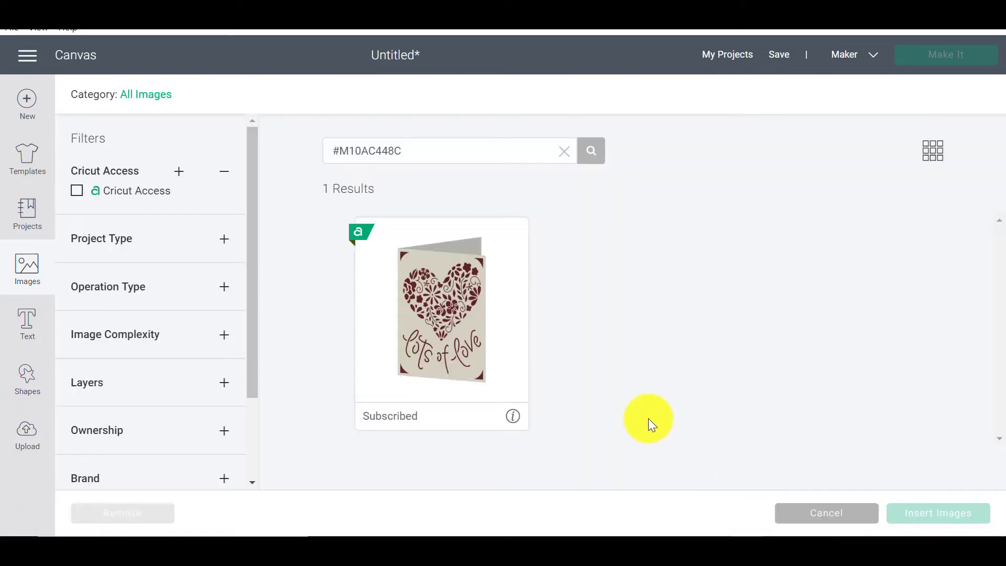
pyautogui.tripleClick(422, 150)
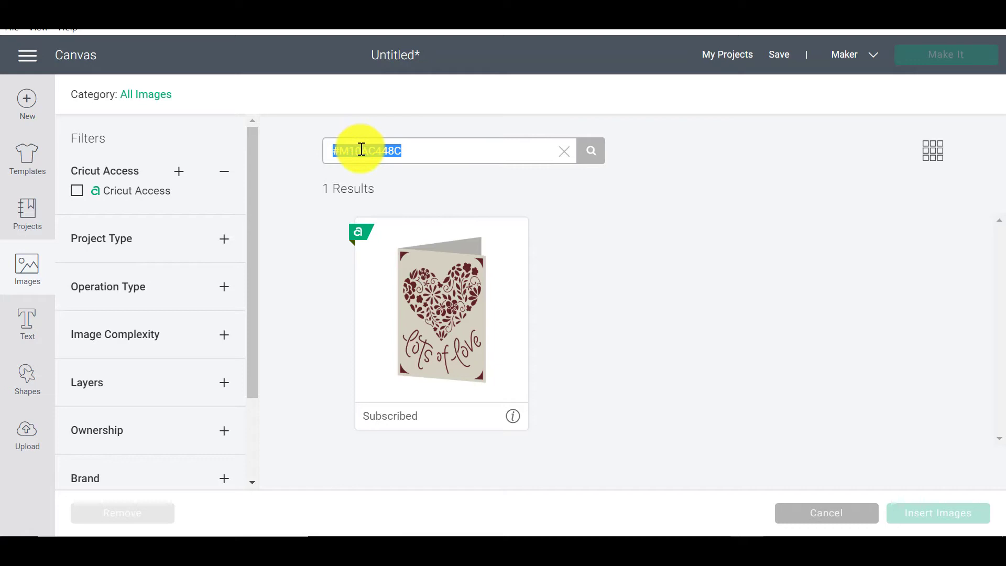
pyautogui.write('#')
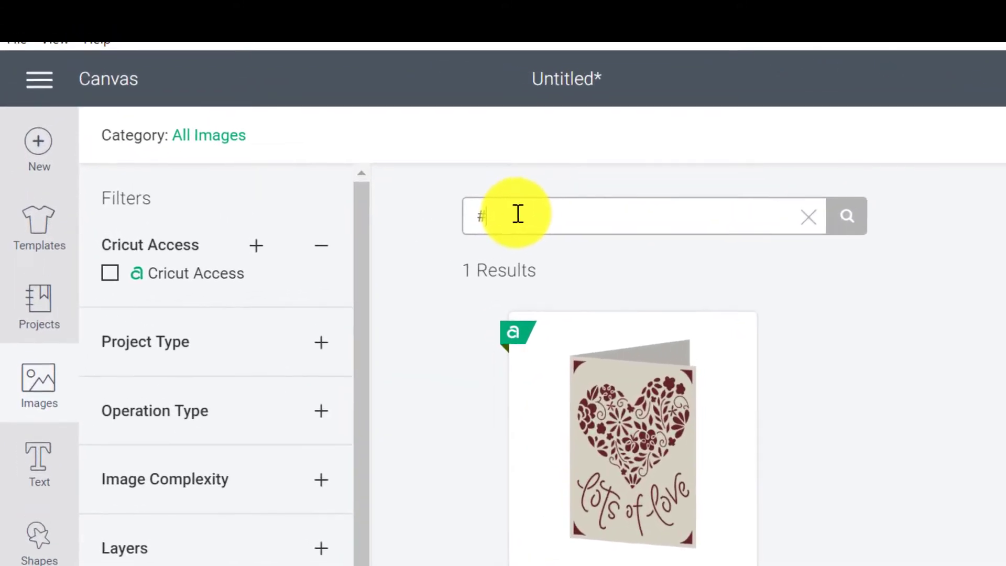
pyautogui.write('M')
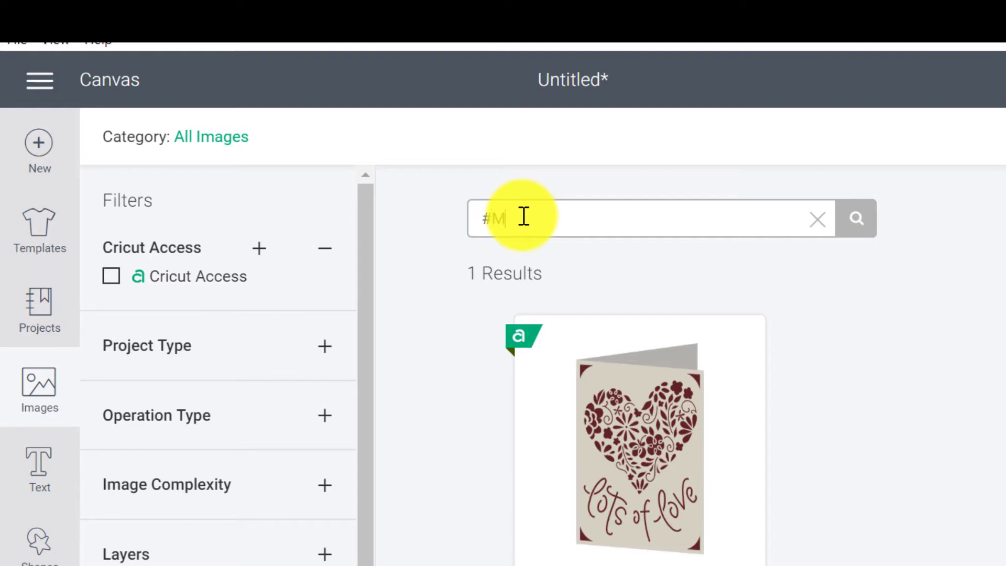
pyautogui.write('1')
pyautogui.write('136')
pyautogui.write('F121')
pyautogui.click(856, 224)
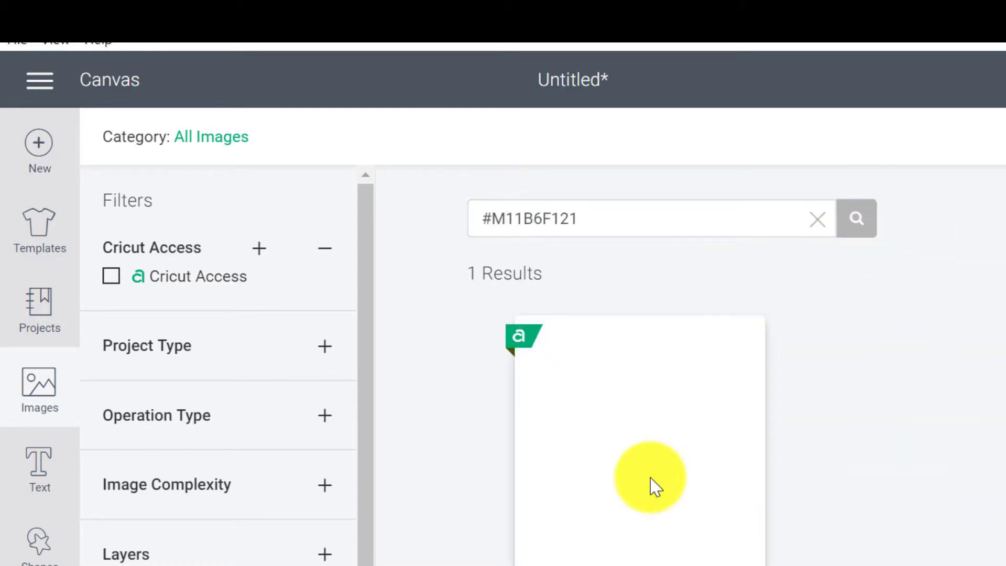
# Insert the nutcracker image, inspect its pale and peach figure layers, then deselect
pyautogui.click(587, 458)
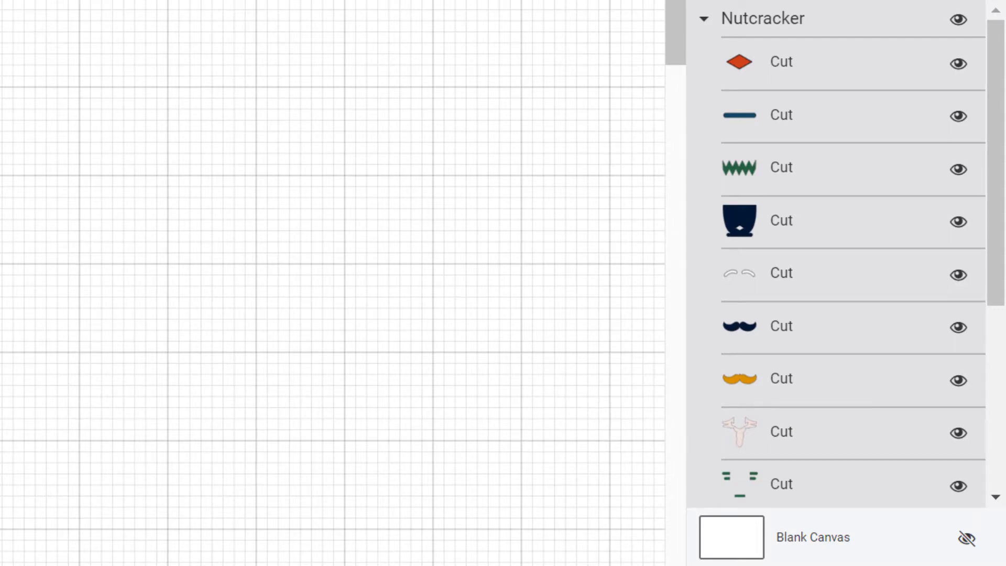
pyautogui.scroll(-5, 702, 430)
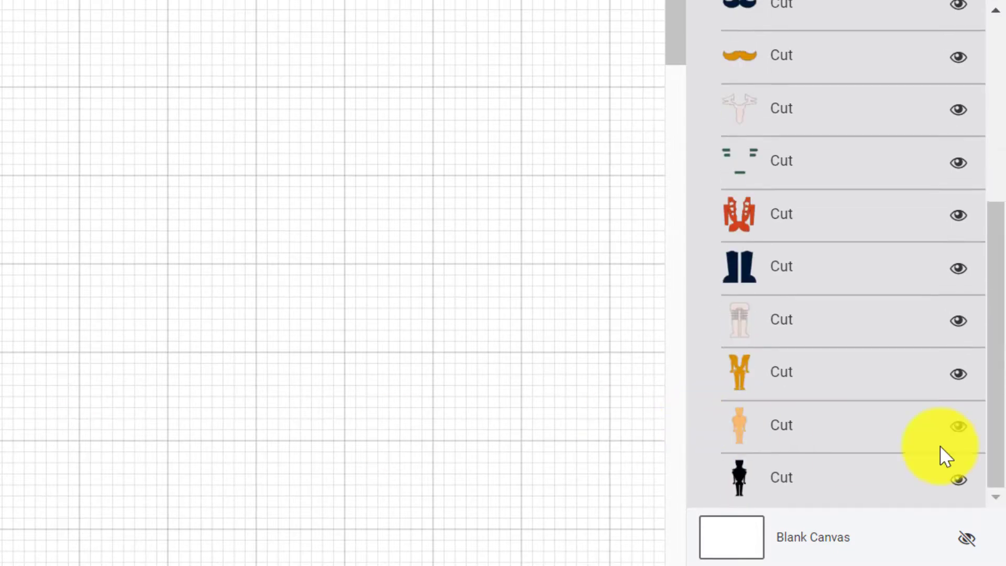
pyautogui.scroll(6, 939, 445)
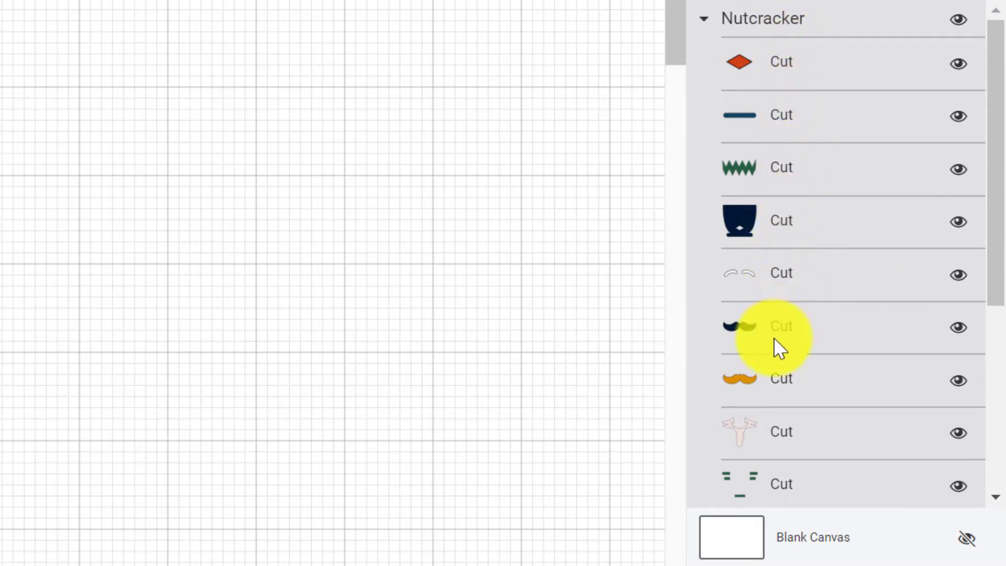
pyautogui.click(772, 435)
pyautogui.scroll(-5, 797, 367)
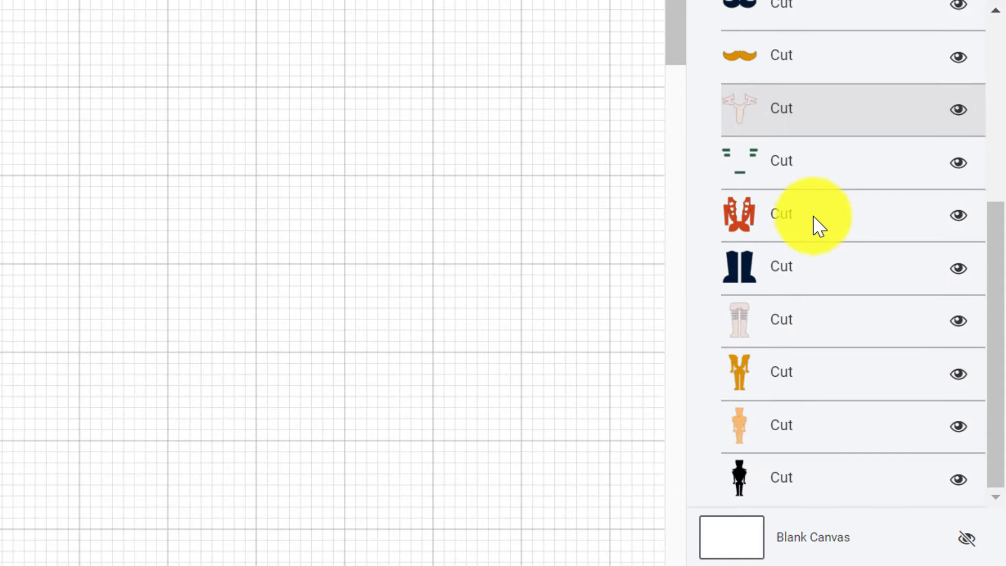
pyautogui.click(789, 435)
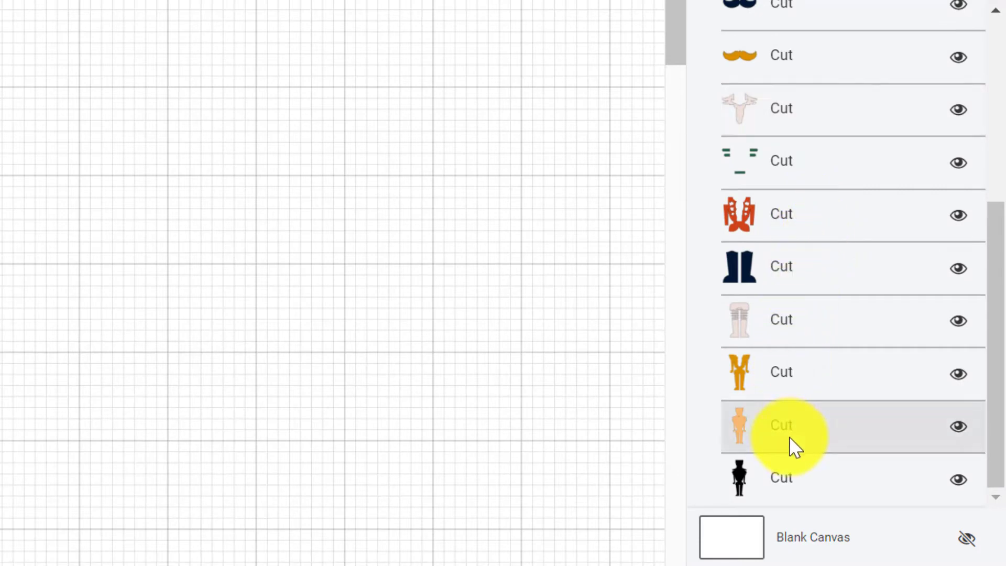
pyautogui.click(493, 426)
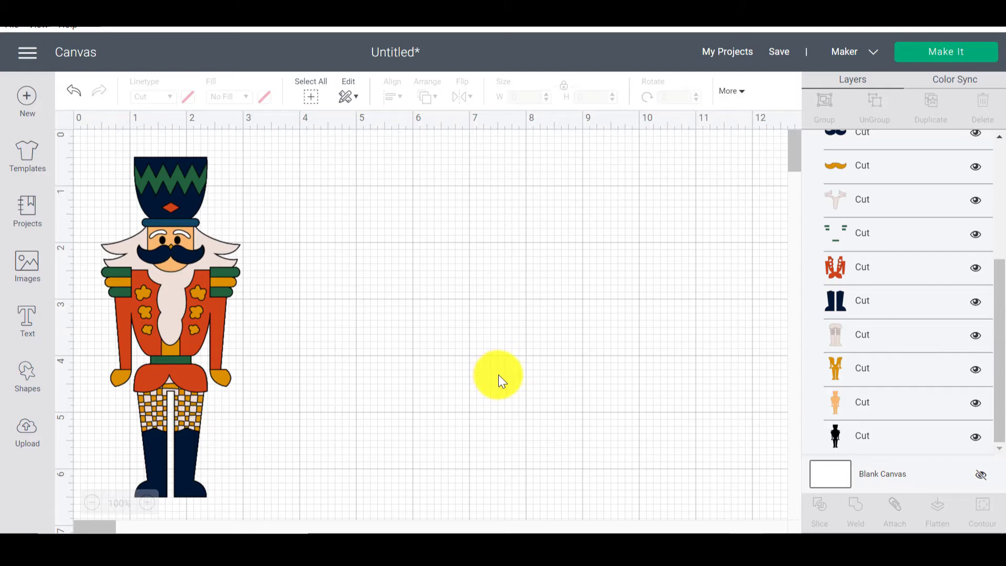
# Send the design to mat preparation and preview mats 2, 3 and 4
pyautogui.click(926, 53)
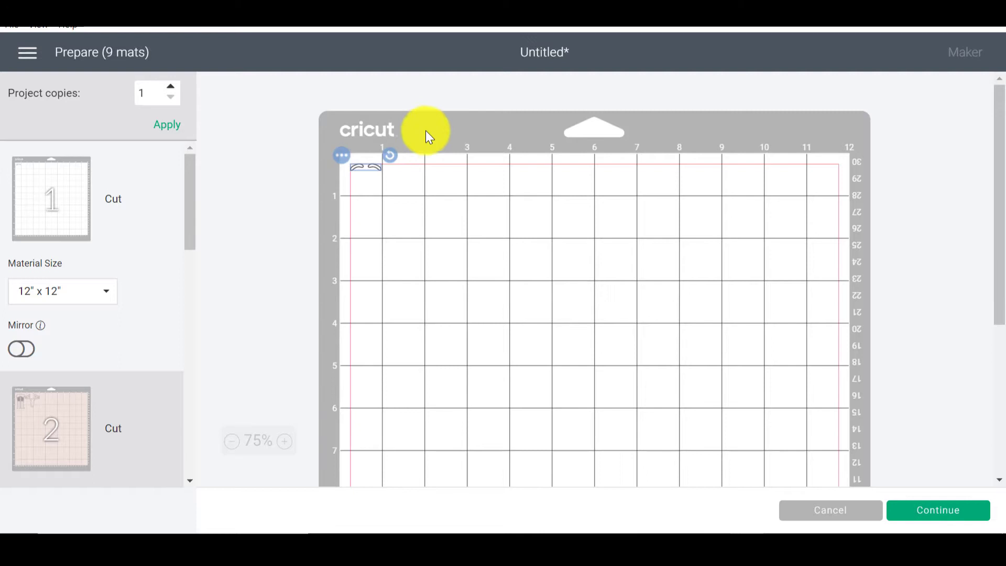
pyautogui.click(62, 446)
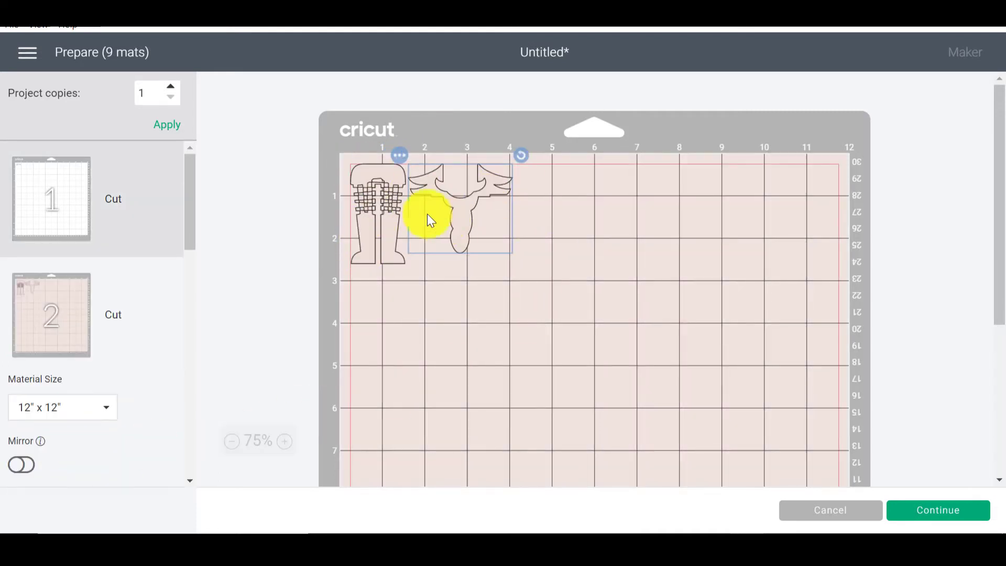
pyautogui.scroll(-2, 72, 369)
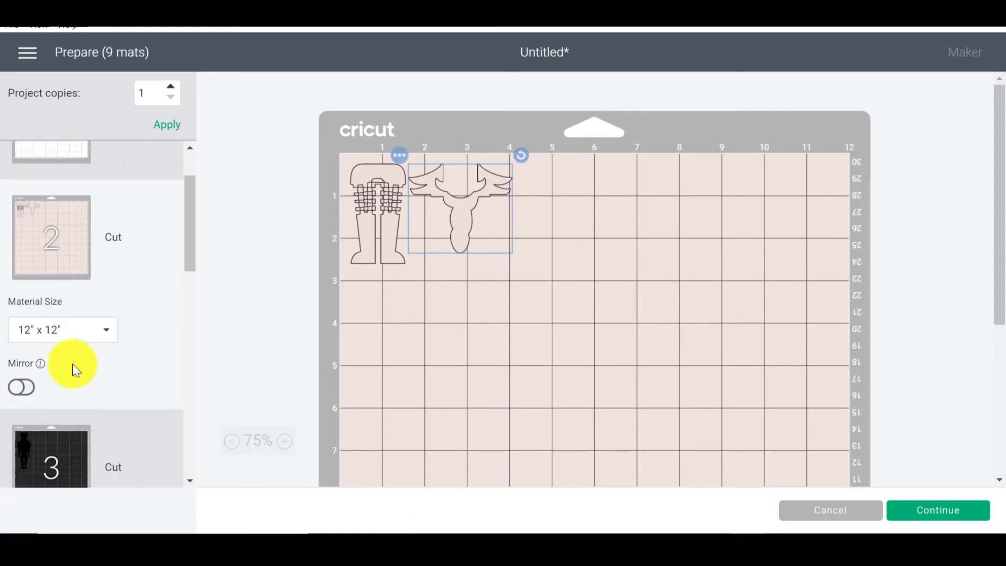
pyautogui.scroll(-5, 72, 364)
pyautogui.click(85, 241)
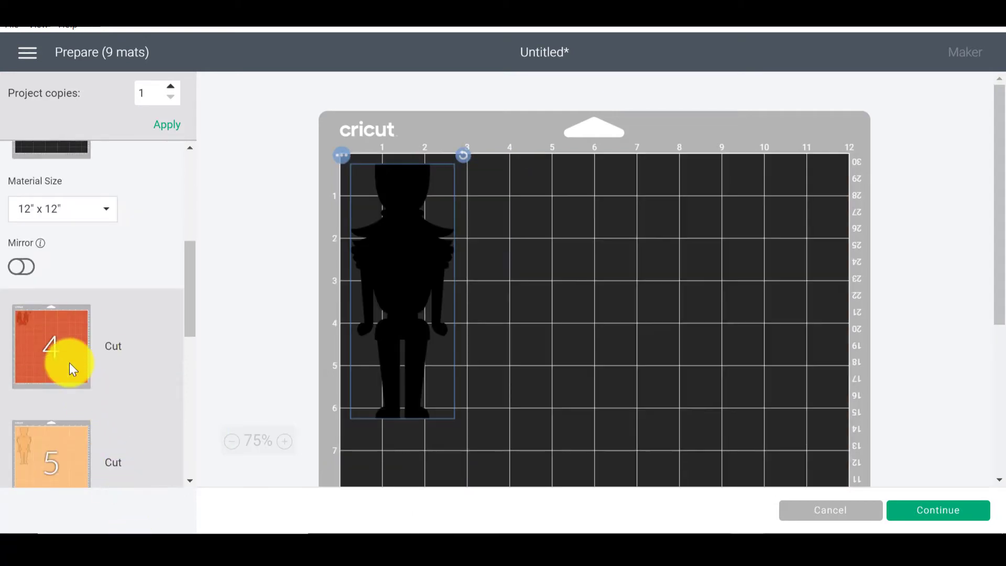
pyautogui.click(71, 369)
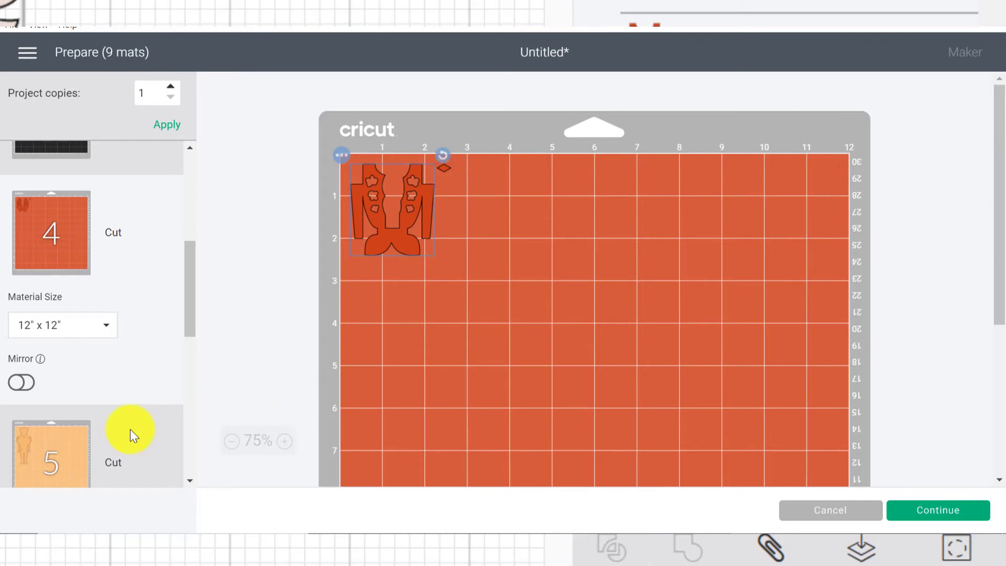
# Preview the peach and navy mats, then cancel back to the canvas
pyautogui.click(73, 454)
pyautogui.scroll(-6, 74, 458)
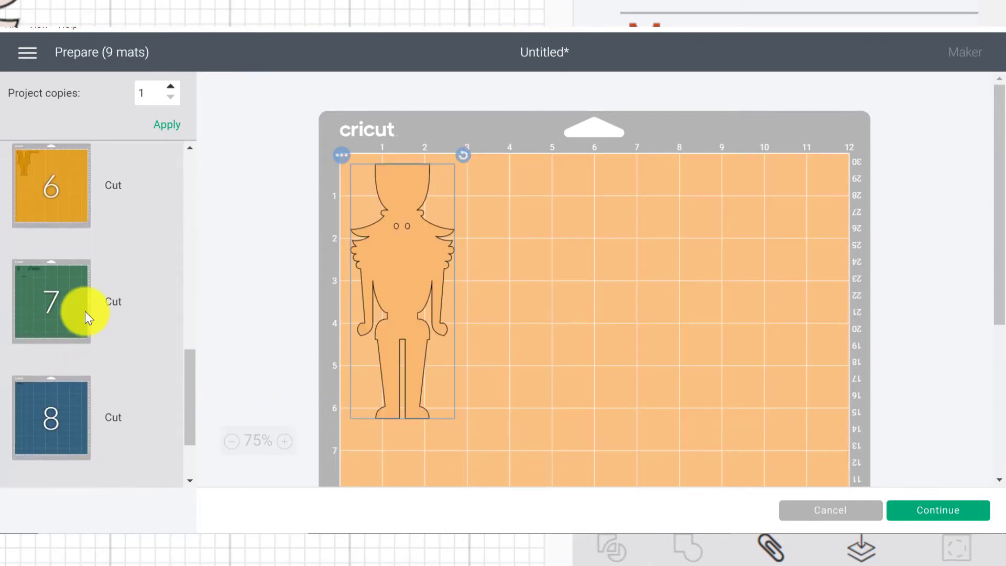
pyautogui.scroll(-3, 76, 318)
pyautogui.click(62, 437)
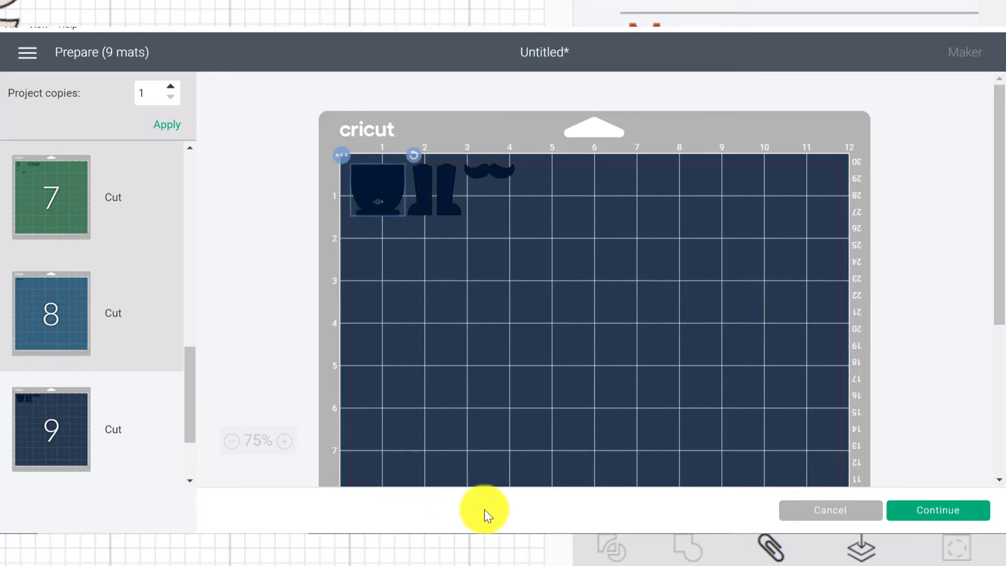
pyautogui.click(848, 517)
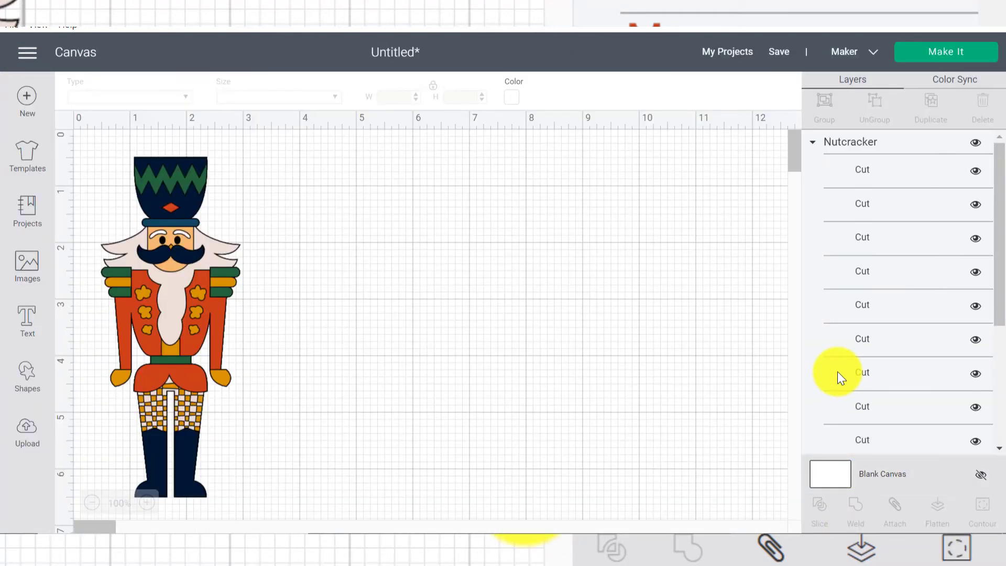
# Drag the nutcracker to the canvas centre, deselect it, and show Color Sync's nine colour rows
pyautogui.click(214, 320)
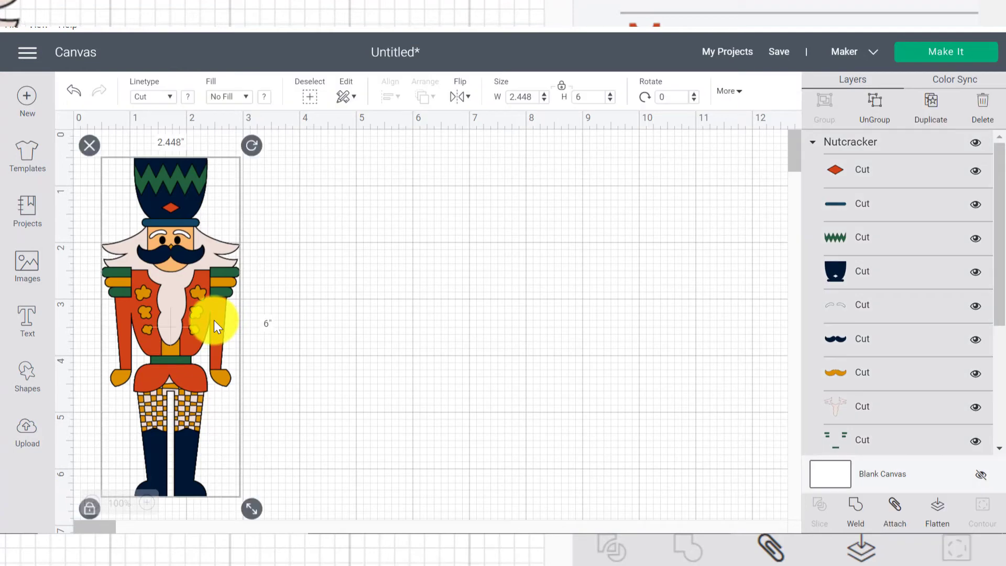
pyautogui.moveTo(213, 319); pyautogui.dragTo(518, 316)
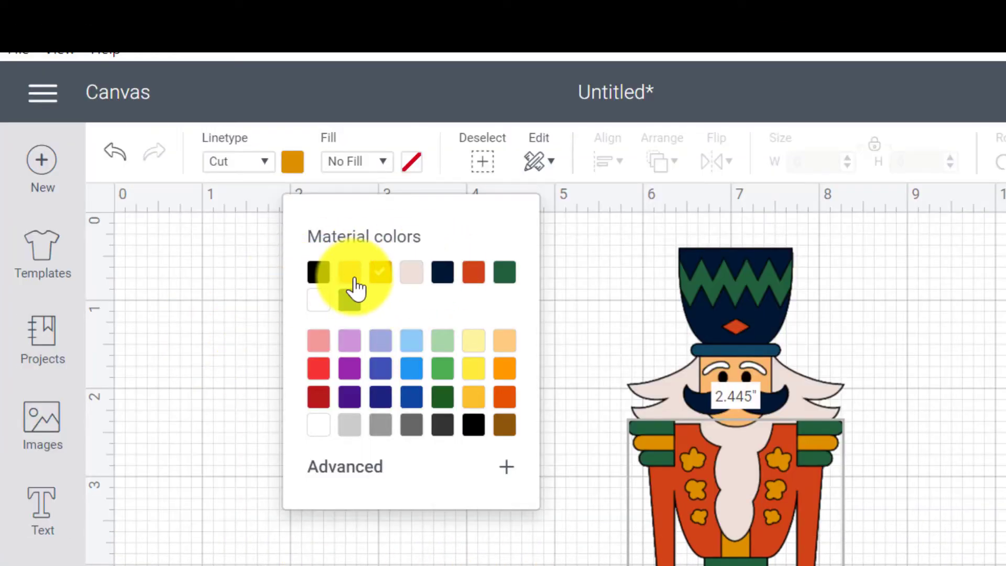
pyautogui.press('Escape')
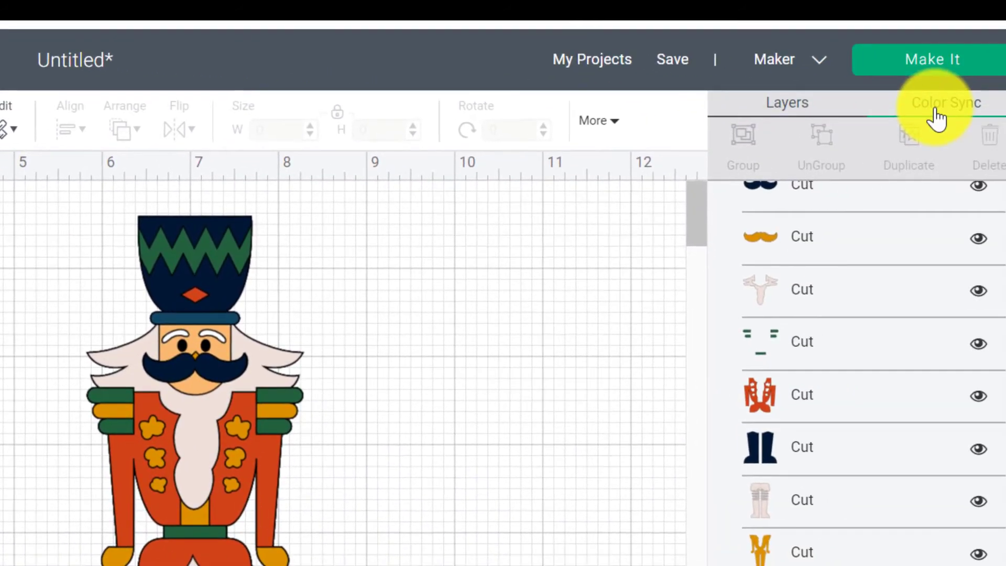
pyautogui.click(917, 101)
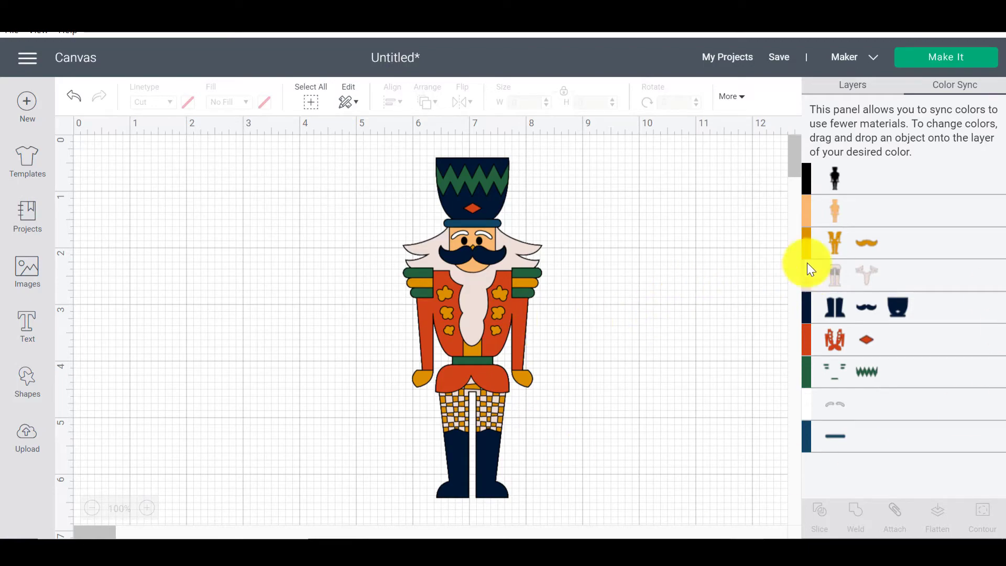
# Drop the mustard yellow colour row onto the peach row to merge them
pyautogui.moveTo(804, 241); pyautogui.dragTo(806, 206)
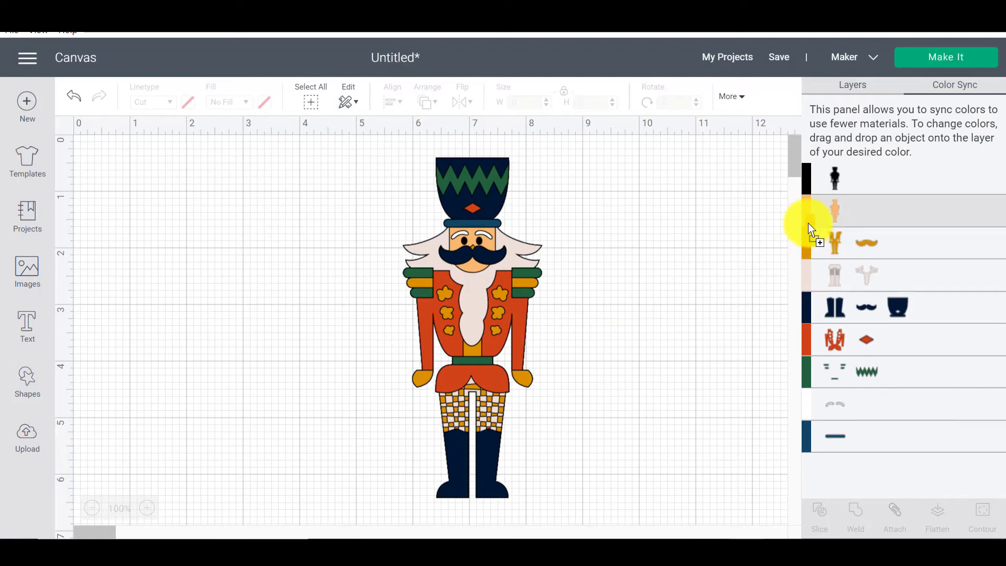
pyautogui.moveTo(755, 156); pyautogui.dragTo(756, 157)
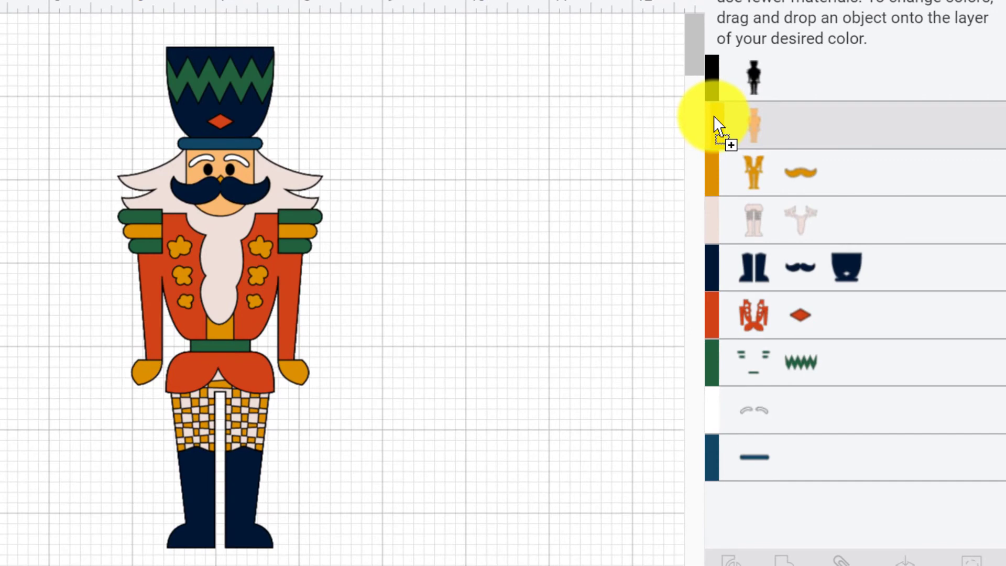
pyautogui.moveTo(714, 118); pyautogui.dragTo(715, 123)
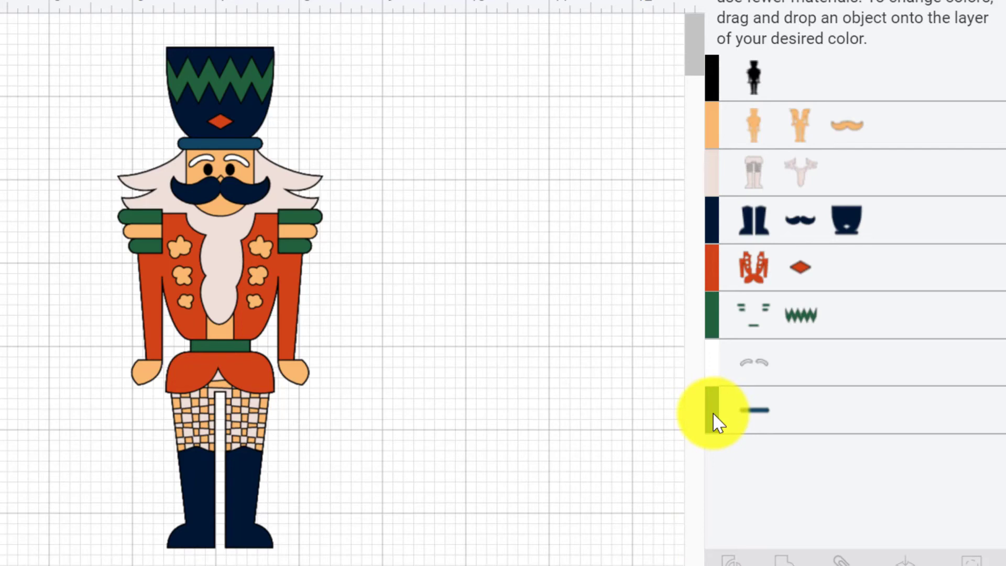
# Move the dark blue band under the hat into the green colour row
pyautogui.moveTo(712, 413); pyautogui.dragTo(712, 326)
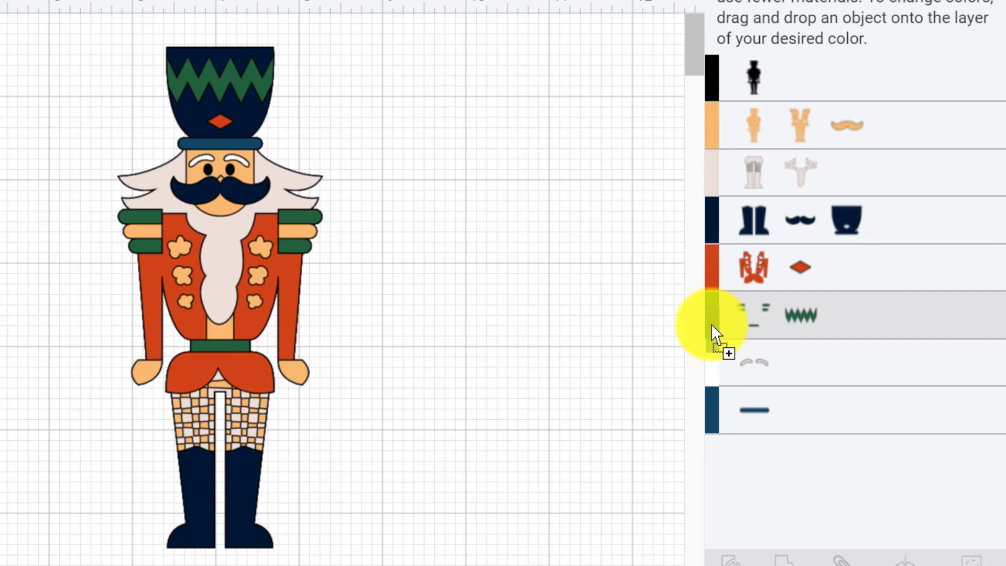
pyautogui.moveTo(712, 324)
pyautogui.mouseDown()
pyautogui.moveTo(717, 257)
pyautogui.moveTo(710, 345)
pyautogui.moveTo(712, 315)
pyautogui.mouseUp()
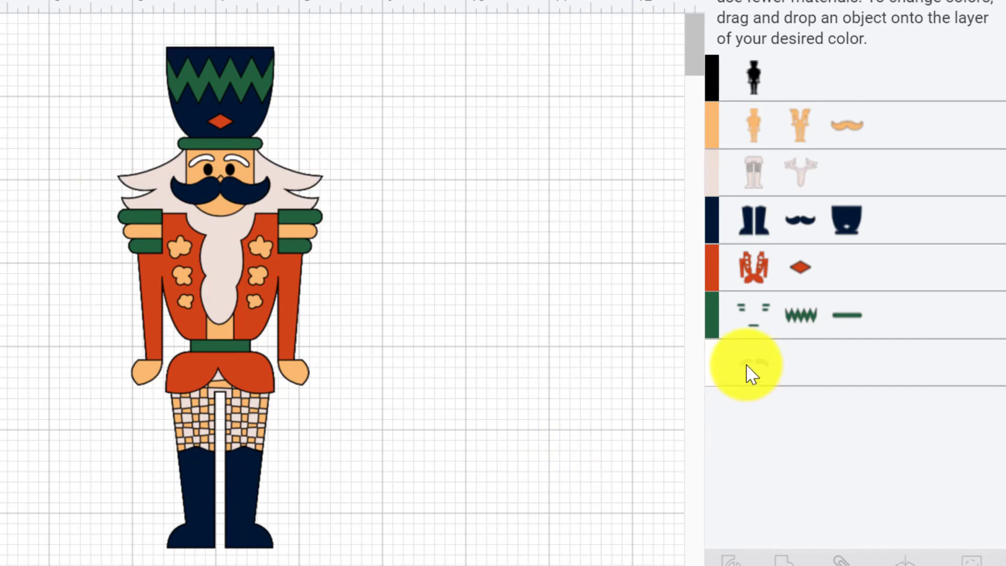
# Merge the white eyebrows into the light beige row after undoing a move to black
pyautogui.moveTo(753, 372); pyautogui.dragTo(728, 83)
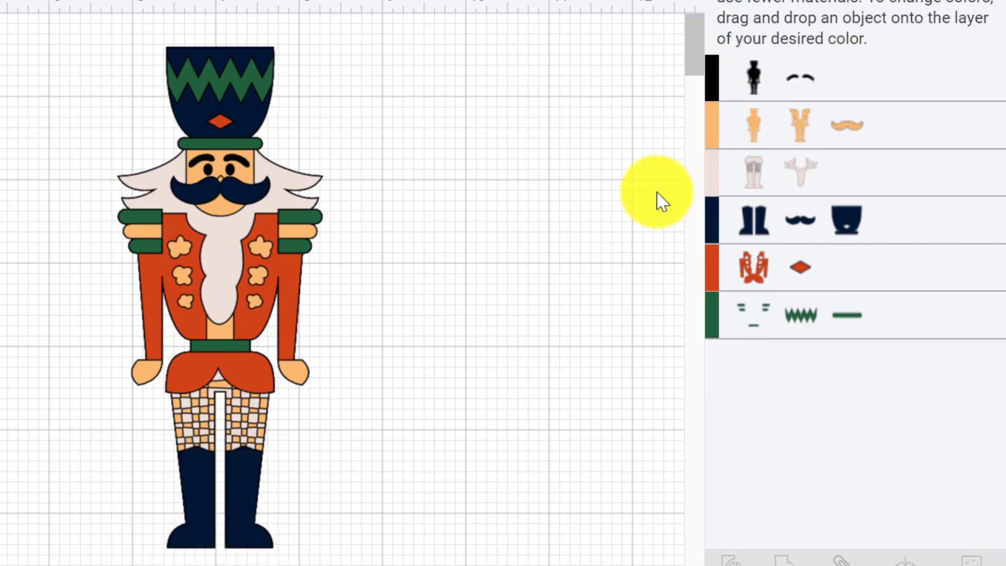
pyautogui.hotkey('ctrl', 'z')
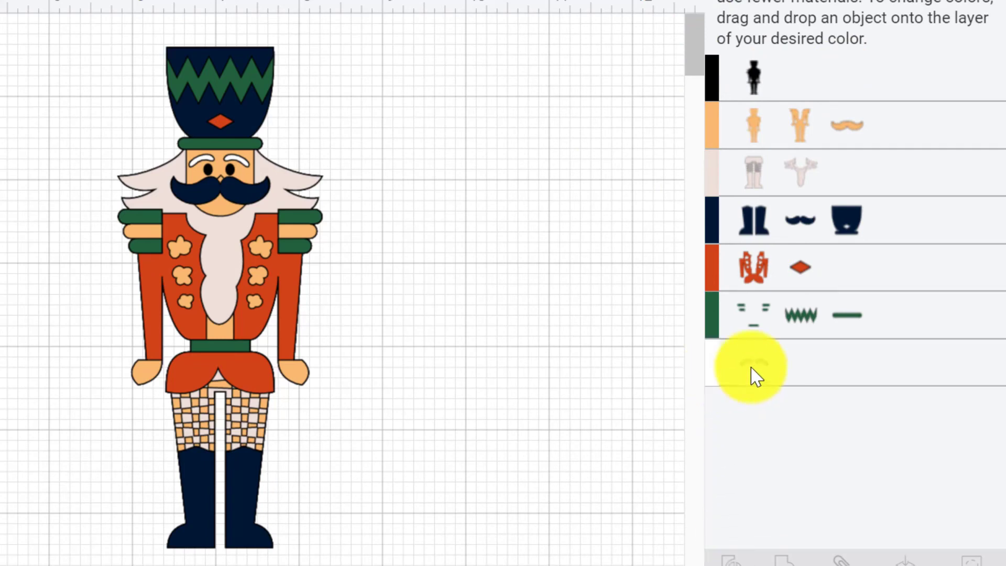
pyautogui.moveTo(754, 363); pyautogui.dragTo(715, 178)
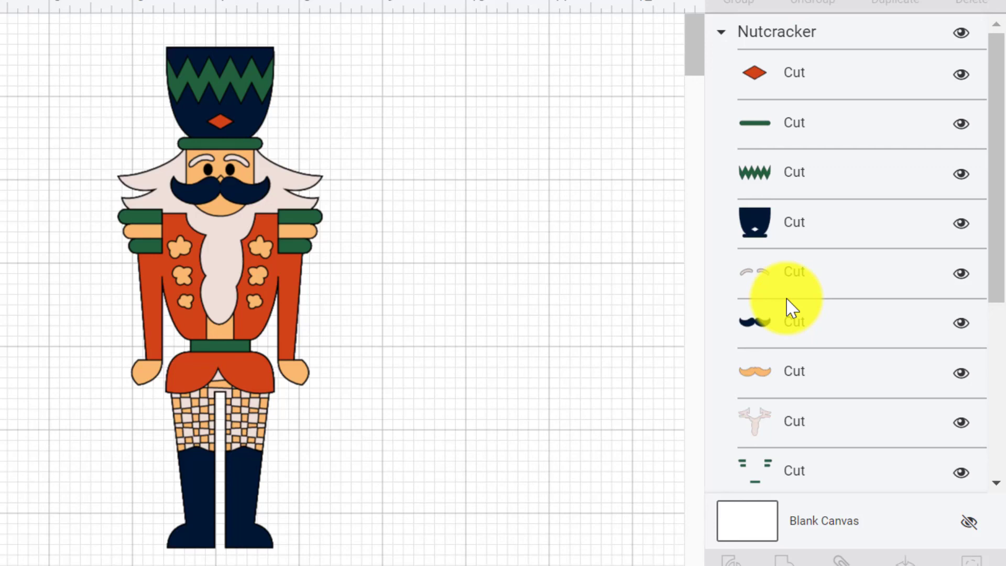
pyautogui.click(838, 1)
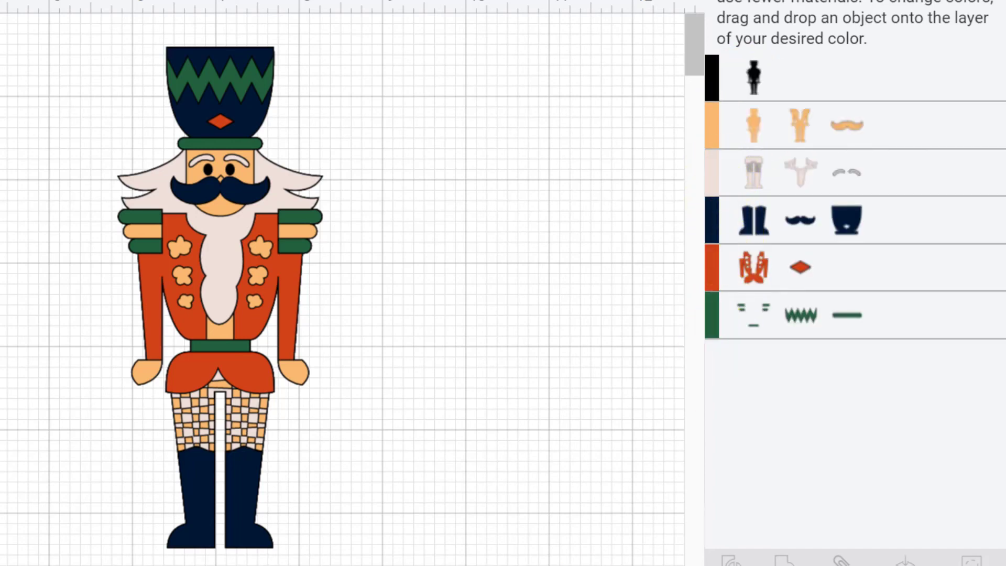
pyautogui.click(765, 3)
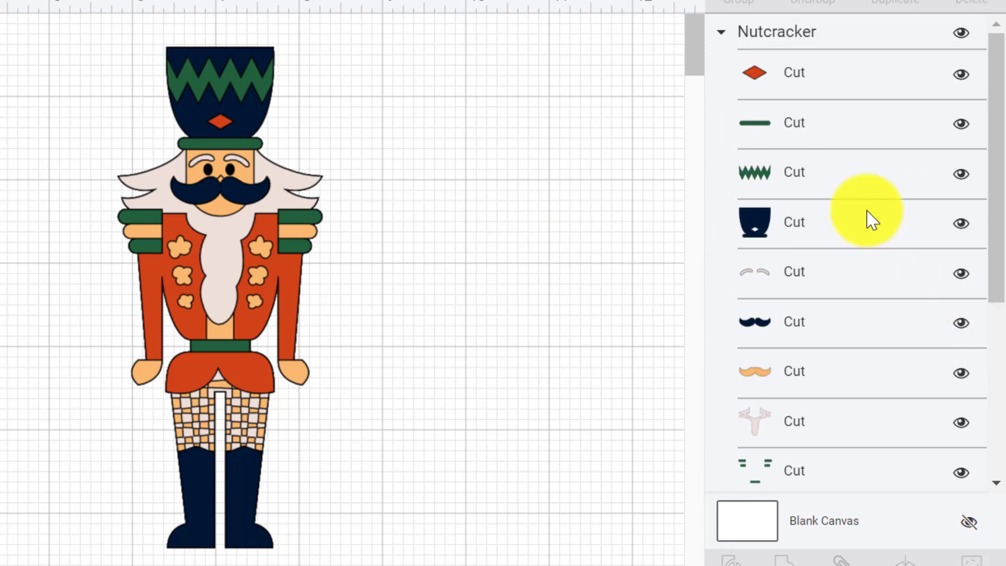
pyautogui.click(923, 4)
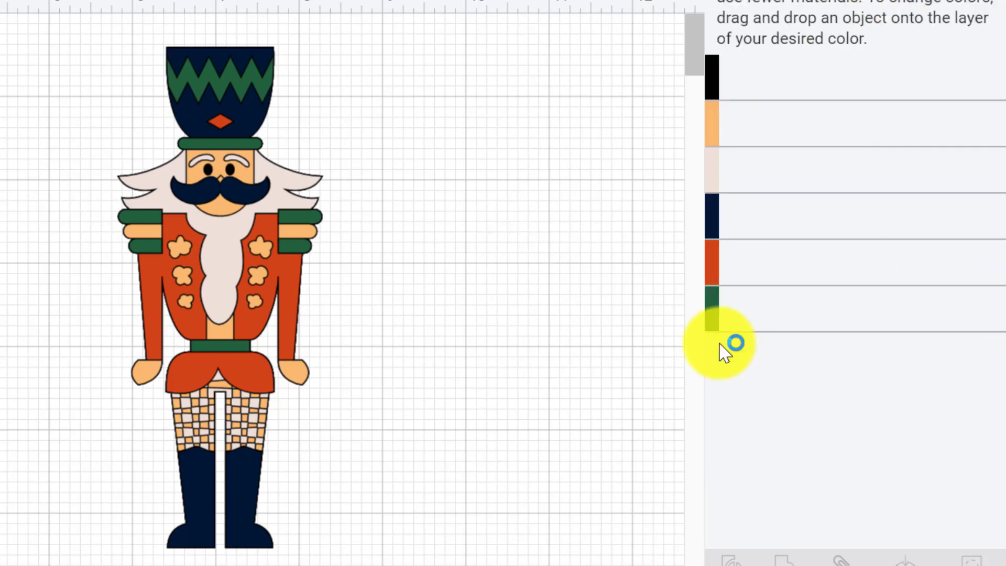